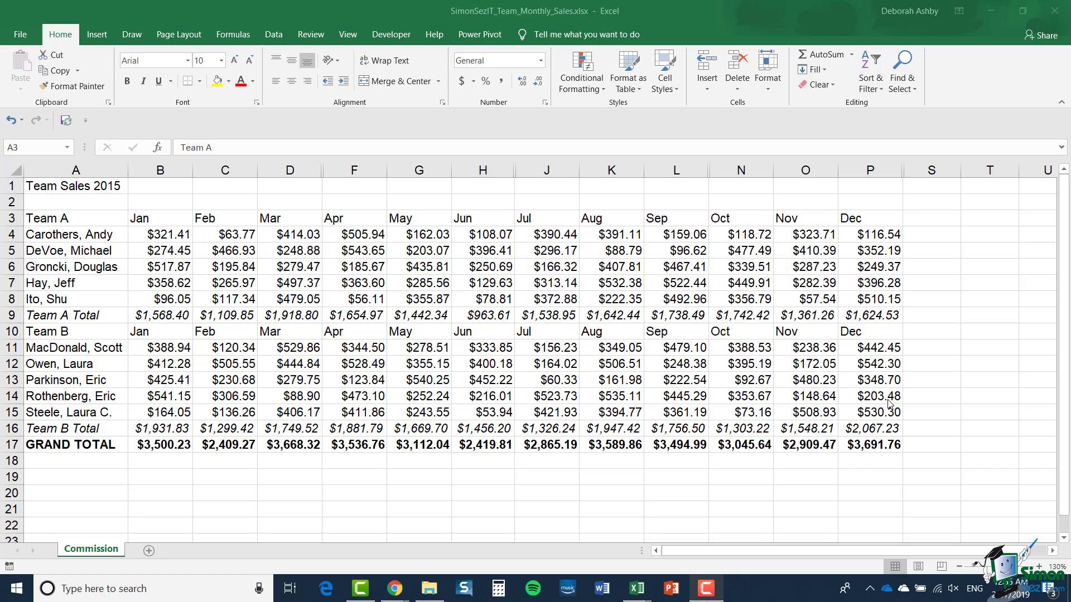
{"action": "key", "text": "Down"}
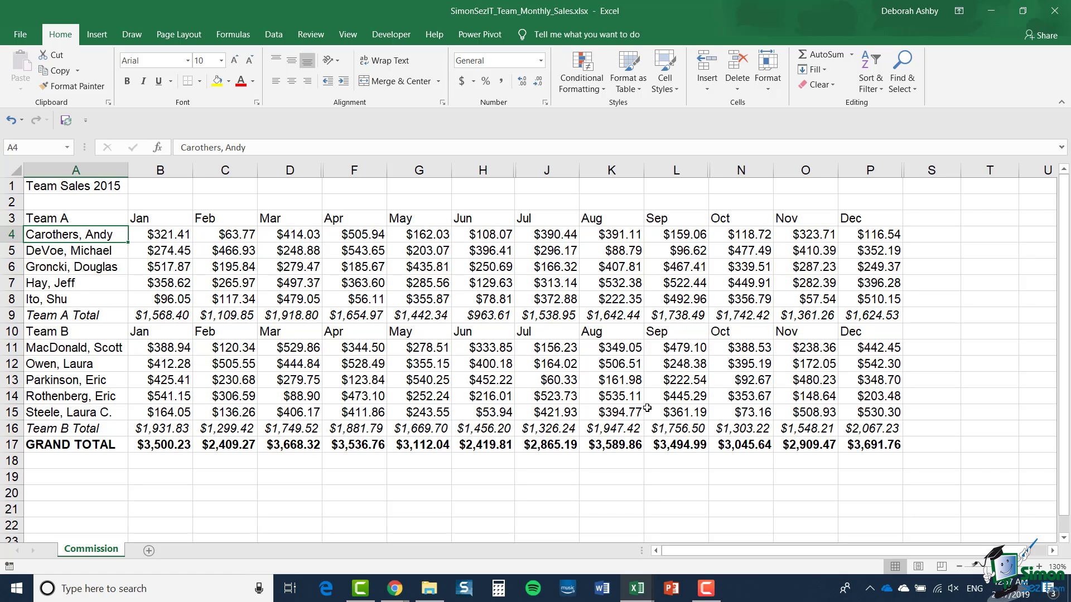
{"action": "left_click", "coordinate": [91, 216]}
{"action": "left_click_drag", "start_coordinate": [96, 238], "coordinate": [848, 236]}
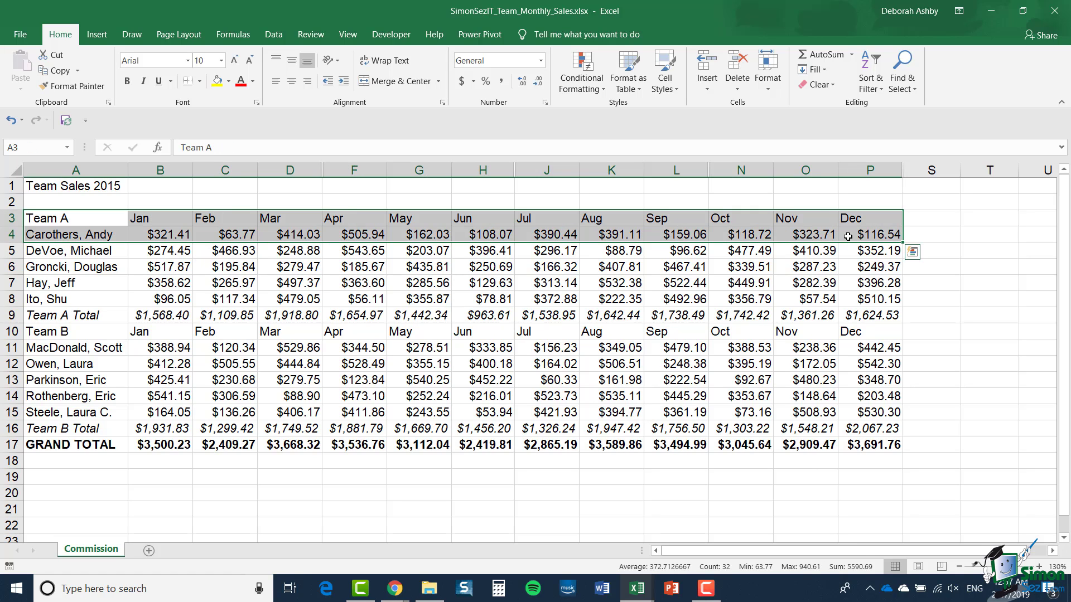
{"action": "left_click", "coordinate": [96, 36]}
{"action": "left_click", "coordinate": [476, 76]}
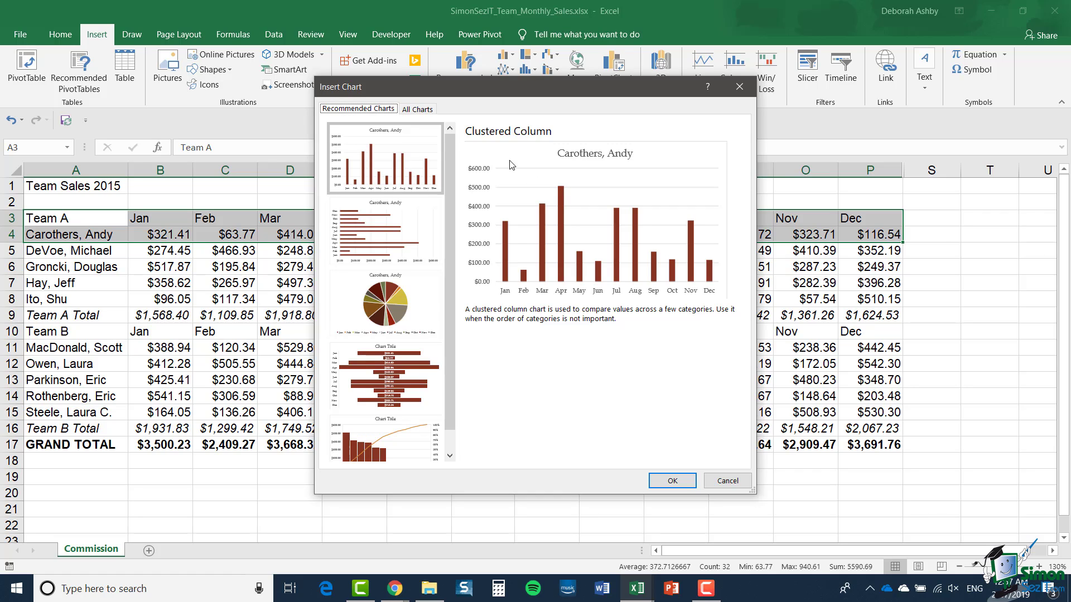
{"action": "left_click", "coordinate": [427, 111]}
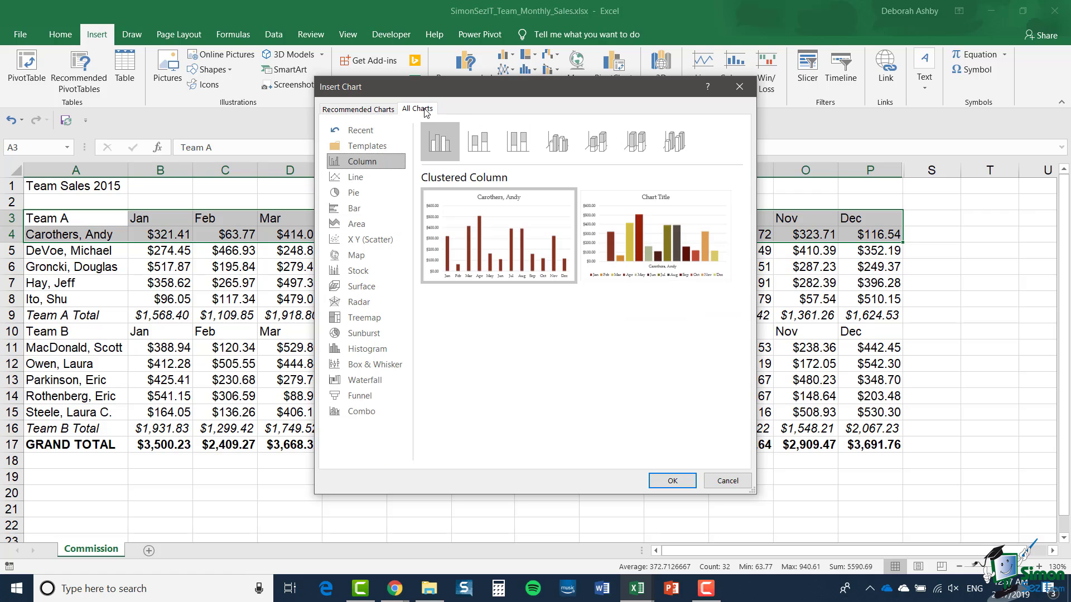
{"action": "left_click", "coordinate": [363, 177]}
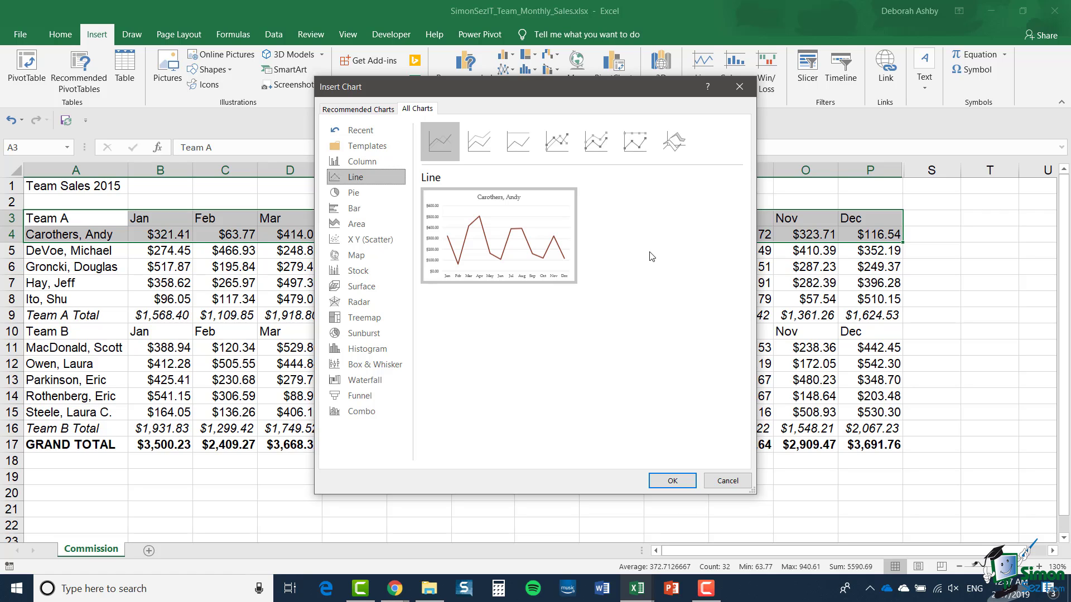
{"action": "left_click", "coordinate": [667, 478]}
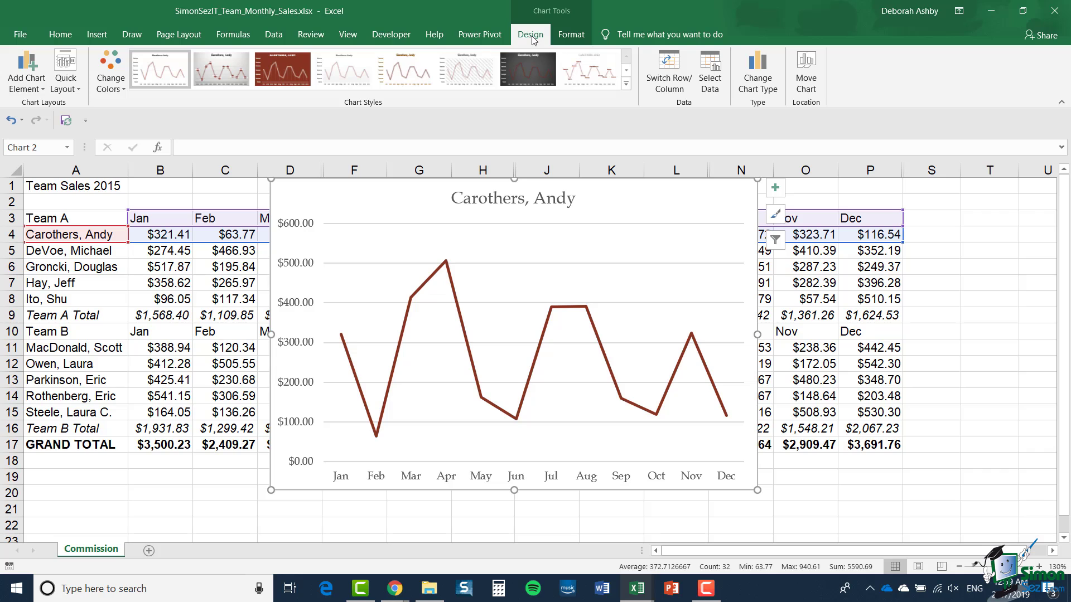
Change the chart type from Line to the basic Area chart
{"action": "left_click", "coordinate": [762, 81]}
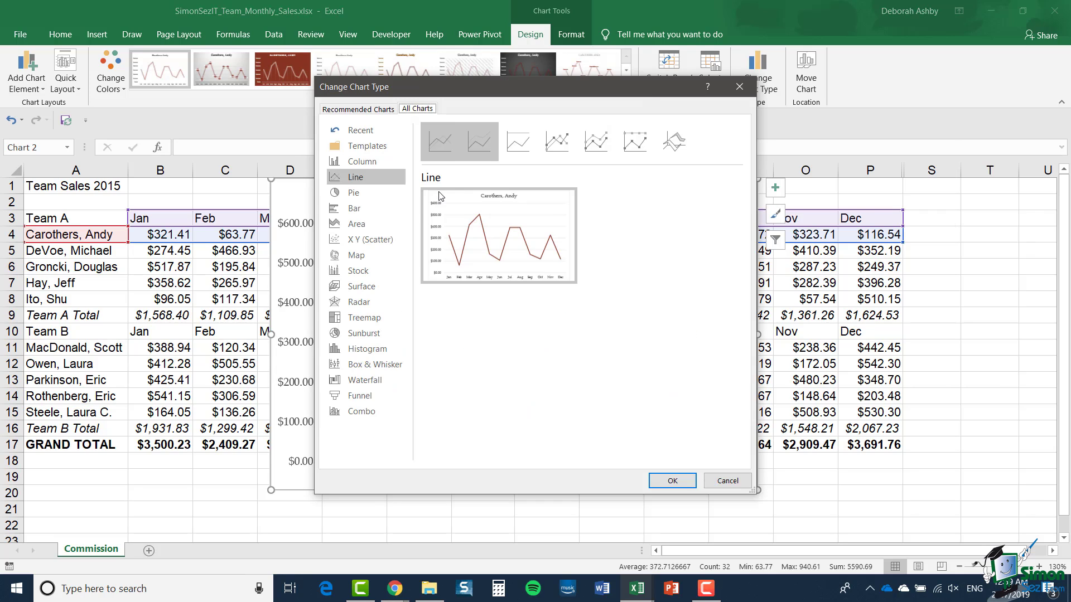
{"action": "left_click", "coordinate": [352, 224]}
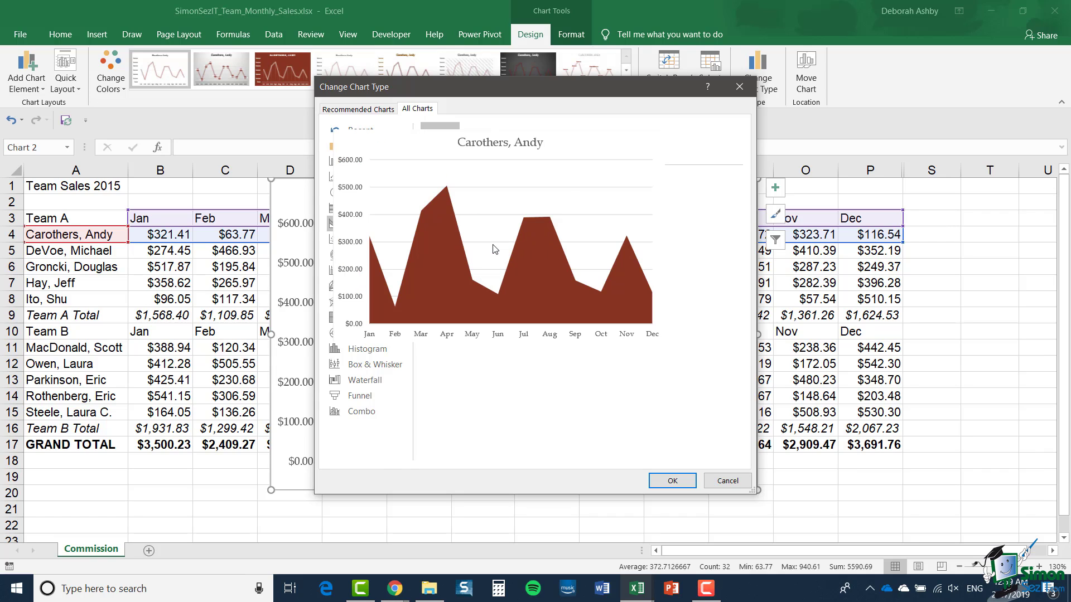
{"action": "double_click", "coordinate": [553, 310]}
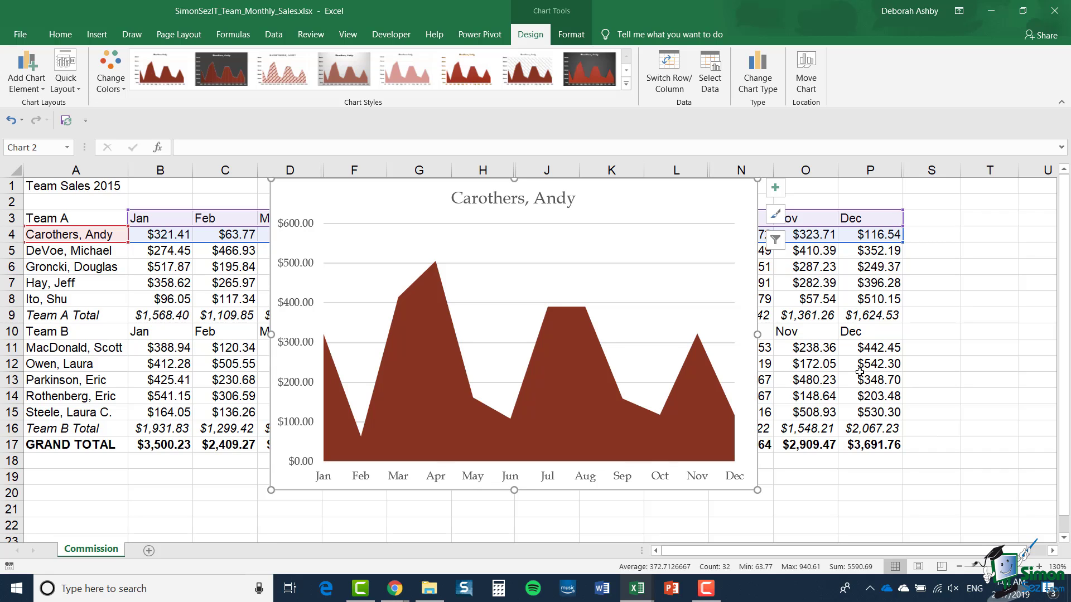
Extend the chart's source range to row 8 for all five Team A salespeople, then reposition it over rows 2–20
{"action": "left_click_drag", "start_coordinate": [644, 223], "coordinate": [648, 356]}
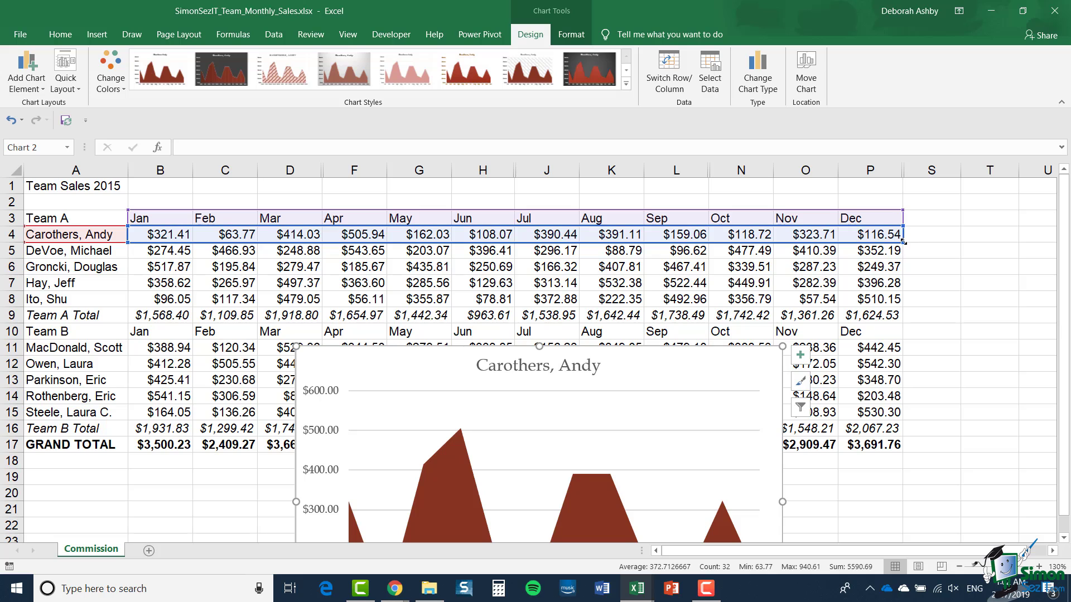
{"action": "left_click_drag", "start_coordinate": [904, 242], "coordinate": [905, 307]}
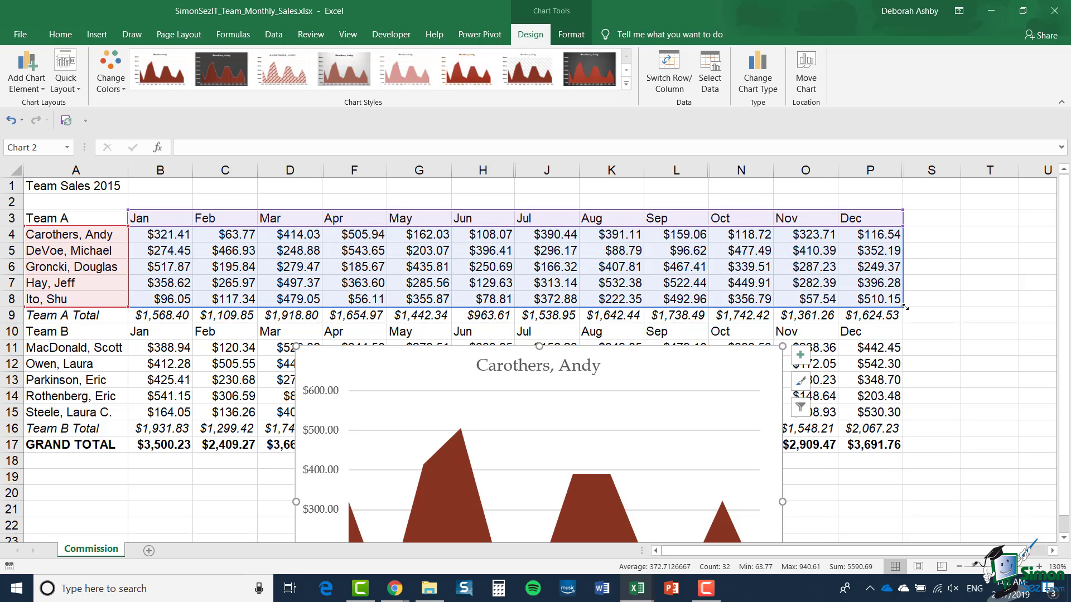
{"action": "left_click_drag", "start_coordinate": [905, 307], "coordinate": [905, 307]}
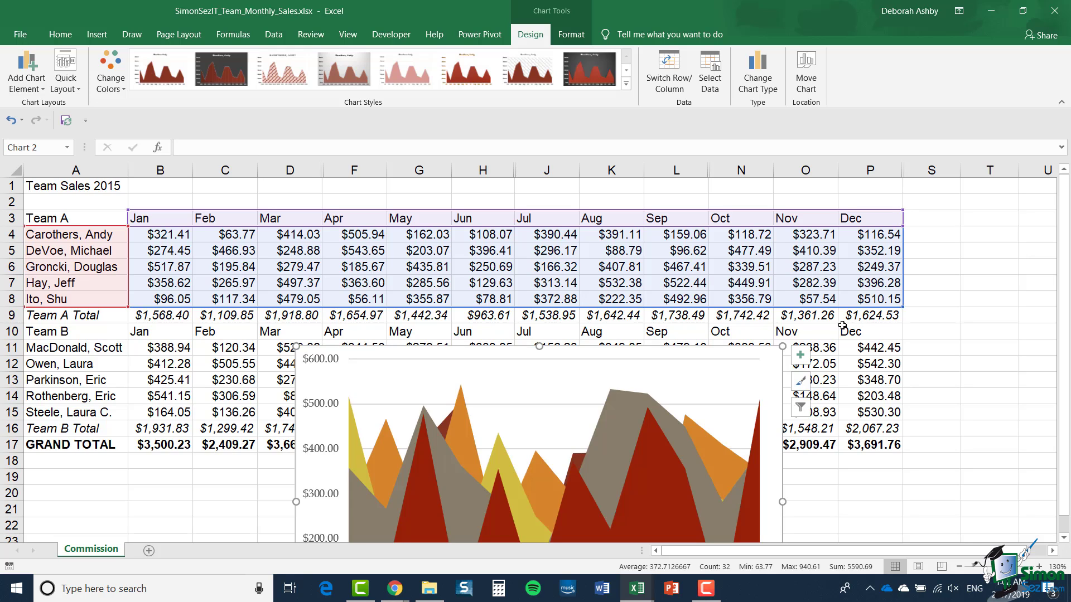
{"action": "mouse_move", "coordinate": [710, 357]}
{"action": "left_mouse_down"}
{"action": "mouse_move", "coordinate": [735, 318]}
{"action": "mouse_move", "coordinate": [735, 203]}
{"action": "left_mouse_up"}
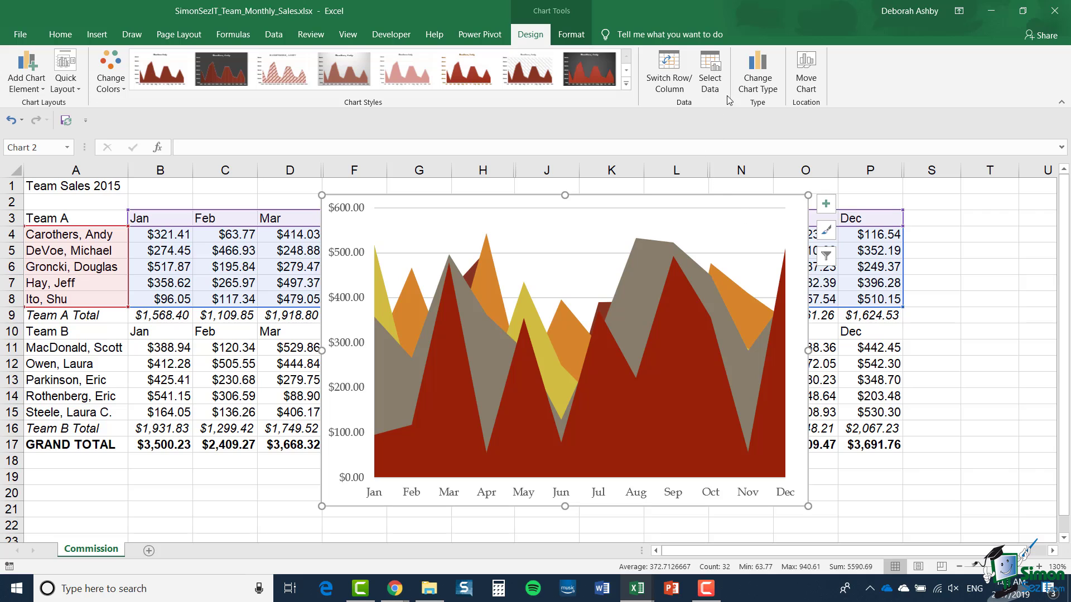
Switch the Team A chart to the 3-D Area subtype
{"action": "left_click", "coordinate": [758, 72]}
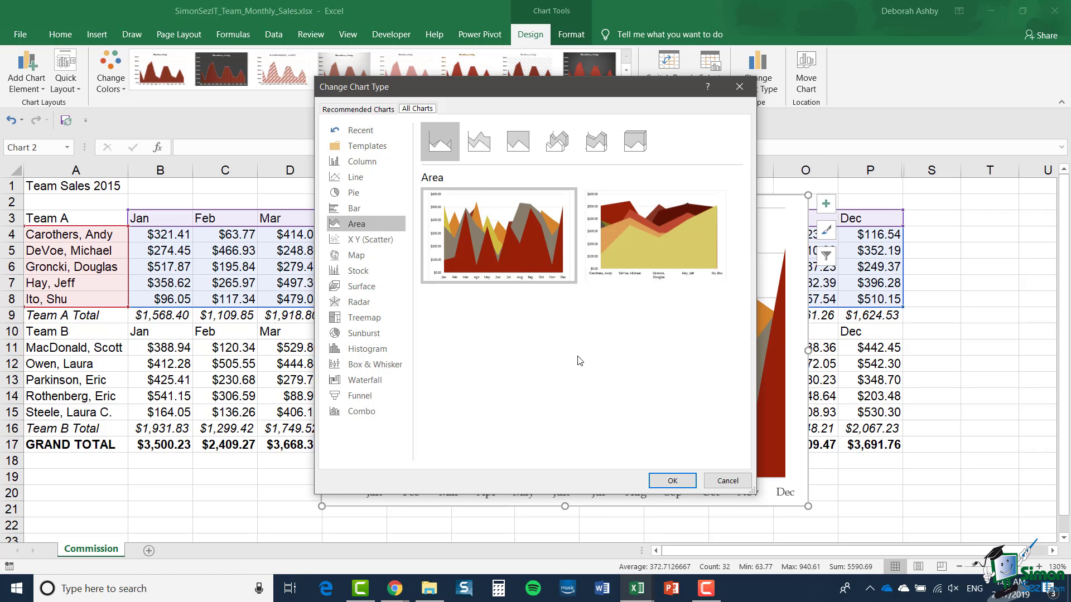
{"action": "left_click", "coordinate": [558, 143]}
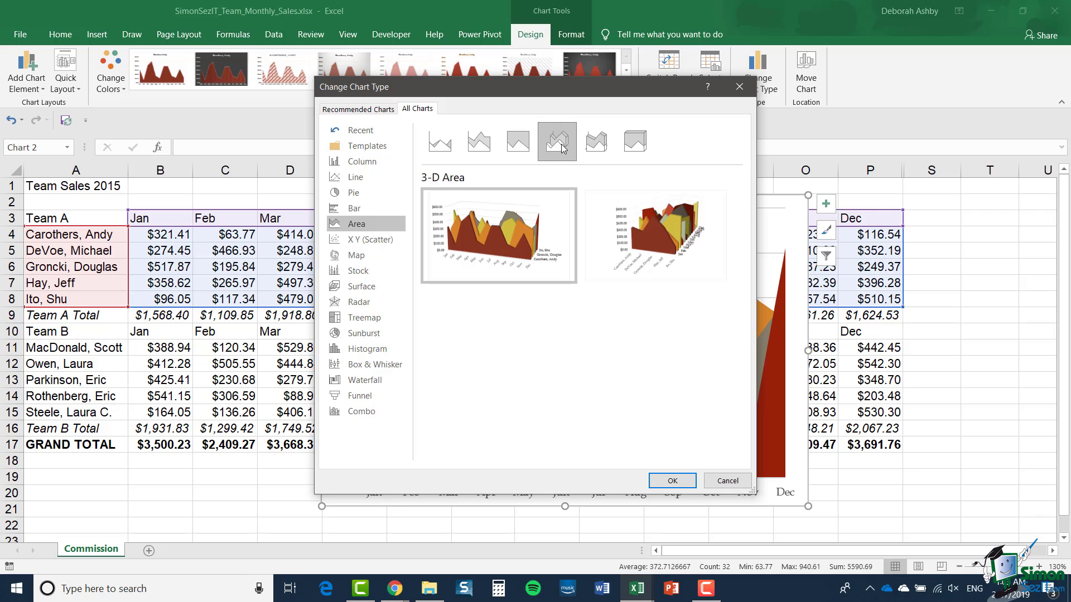
{"action": "left_click", "coordinate": [675, 480]}
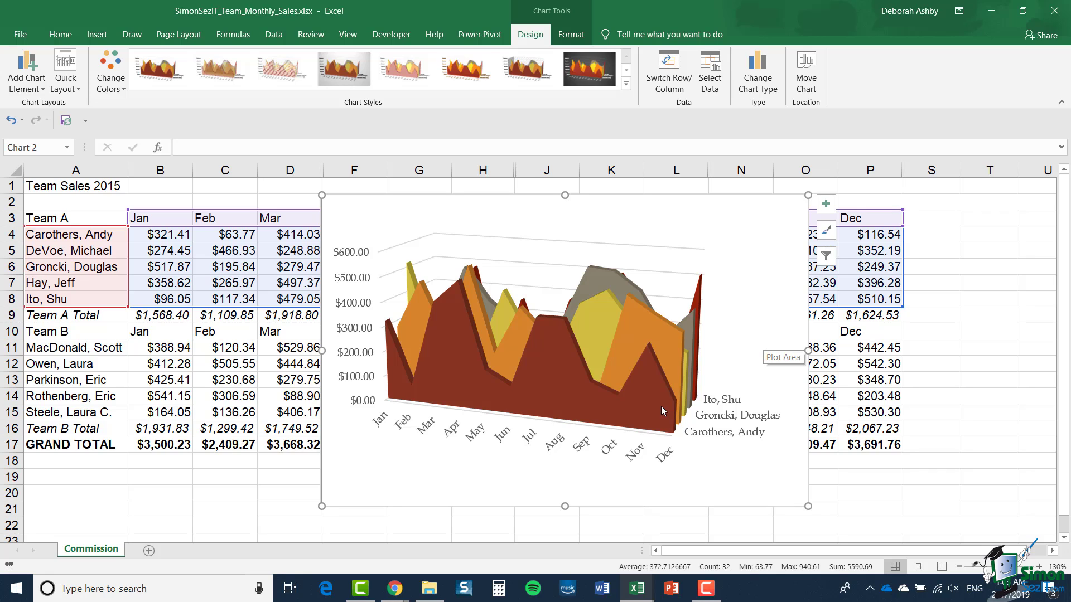
Give the front series a solid fill with 30% transparency via Format Data Series
{"action": "left_click", "coordinate": [630, 410]}
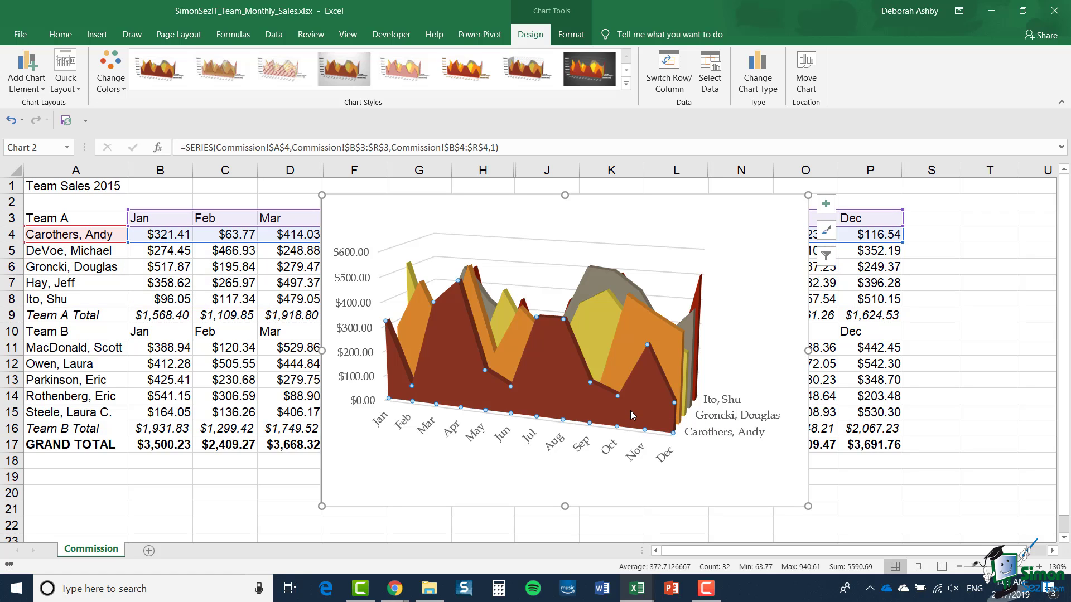
{"action": "right_click", "coordinate": [654, 388]}
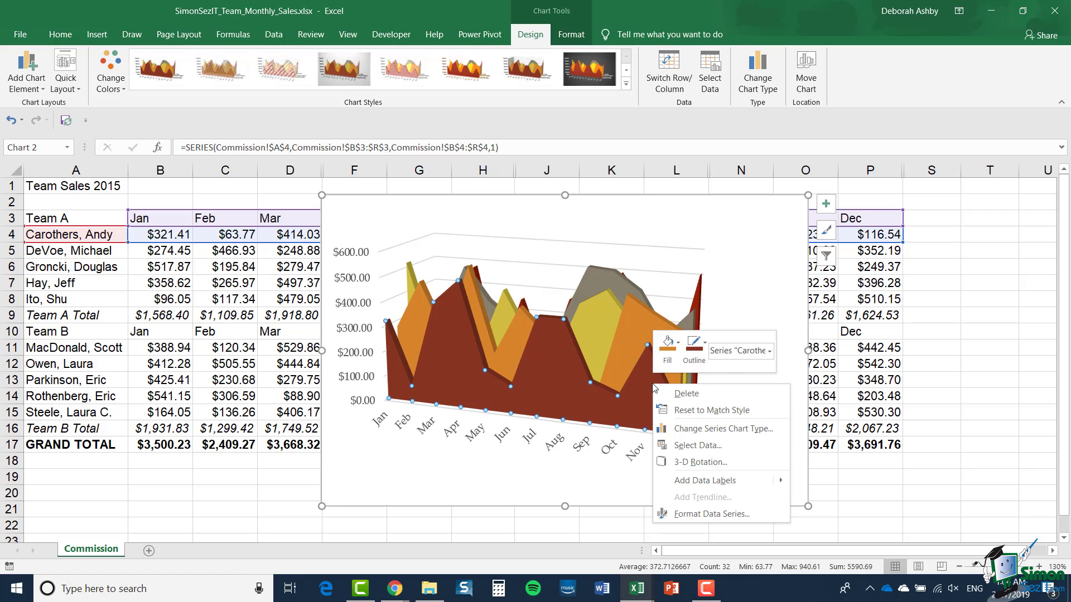
{"action": "left_click", "coordinate": [707, 514]}
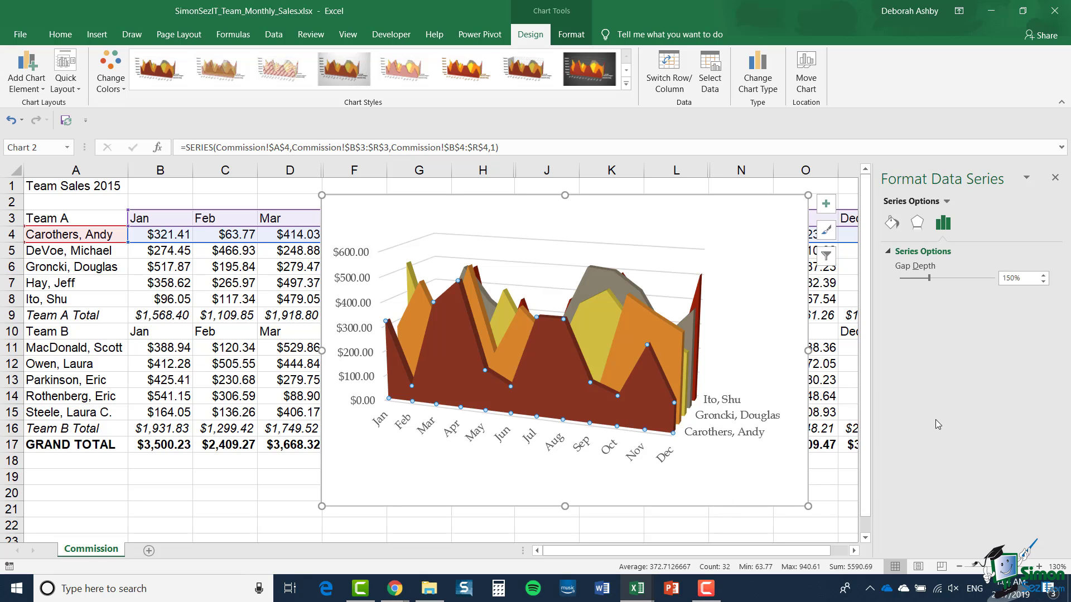
{"action": "left_click", "coordinate": [891, 222]}
{"action": "left_click", "coordinate": [897, 252]}
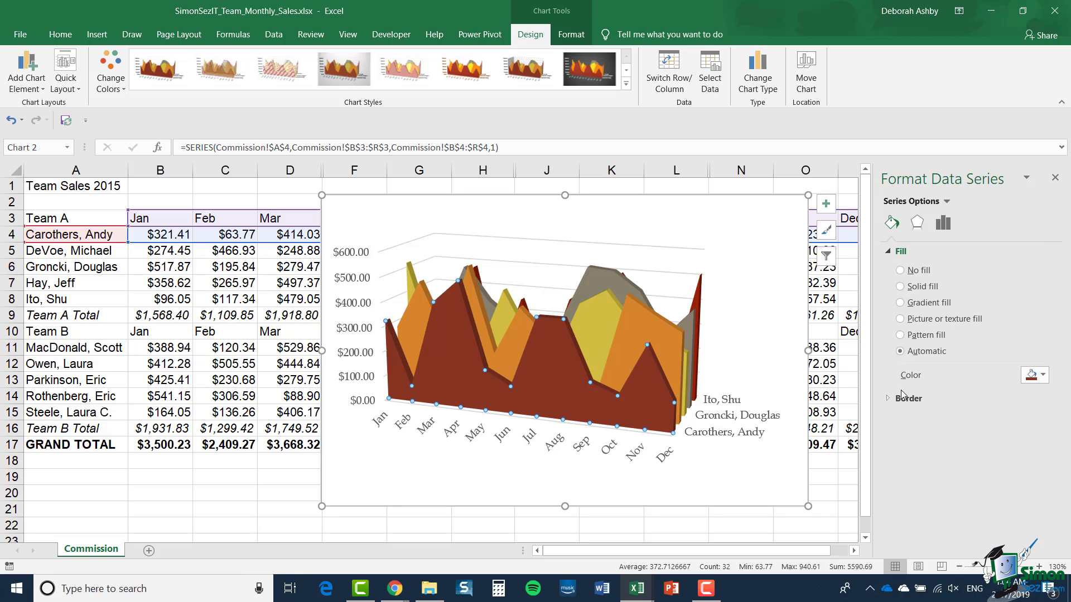
{"action": "left_click", "coordinate": [1041, 375]}
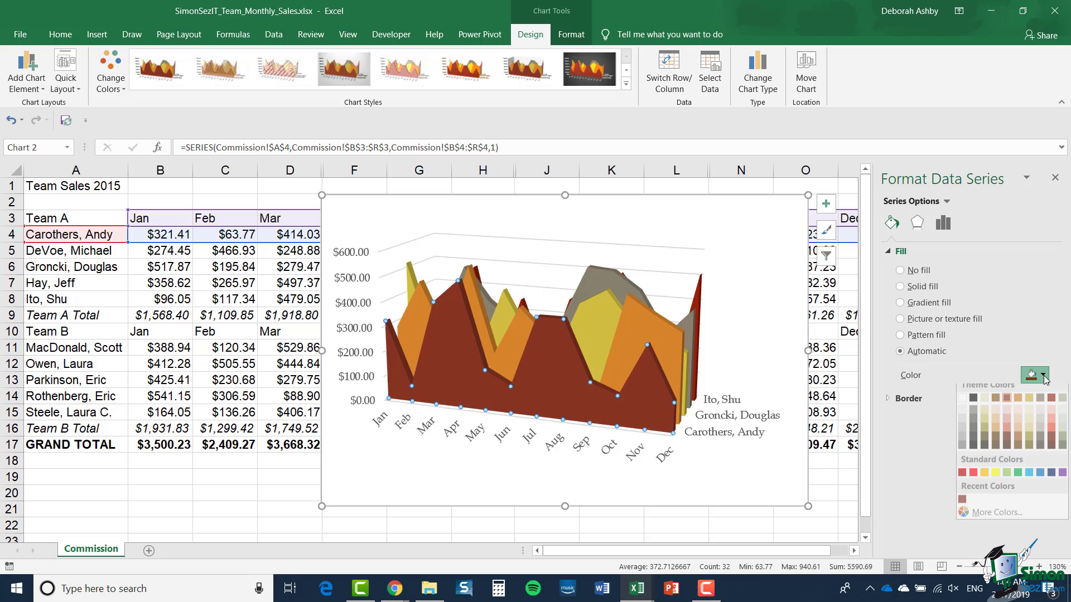
{"action": "left_click", "coordinate": [1010, 520]}
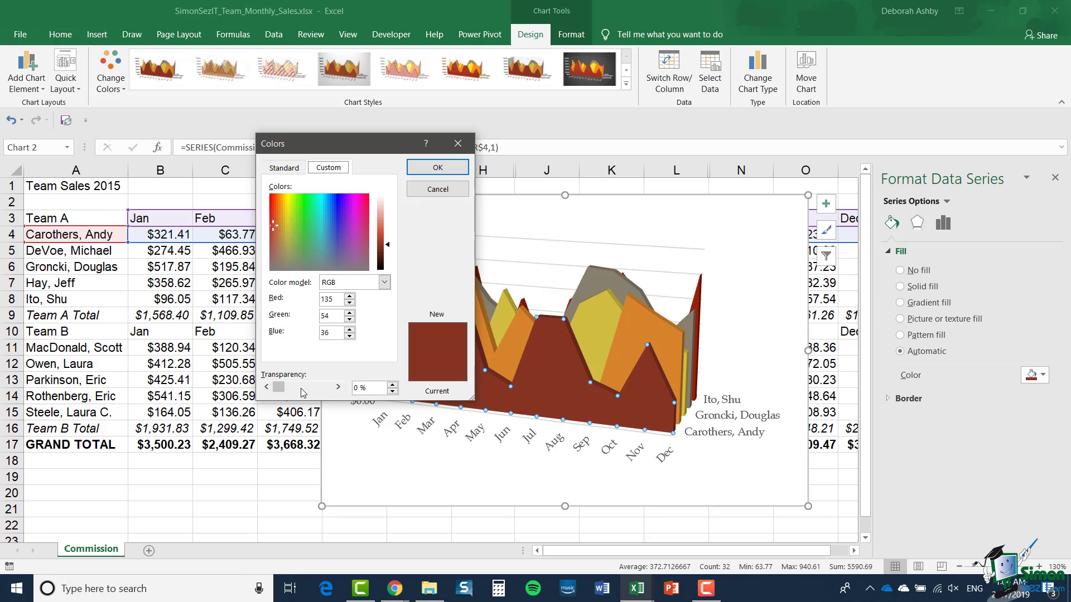
{"action": "left_click_drag", "start_coordinate": [279, 389], "coordinate": [294, 389]}
{"action": "left_click", "coordinate": [440, 169]}
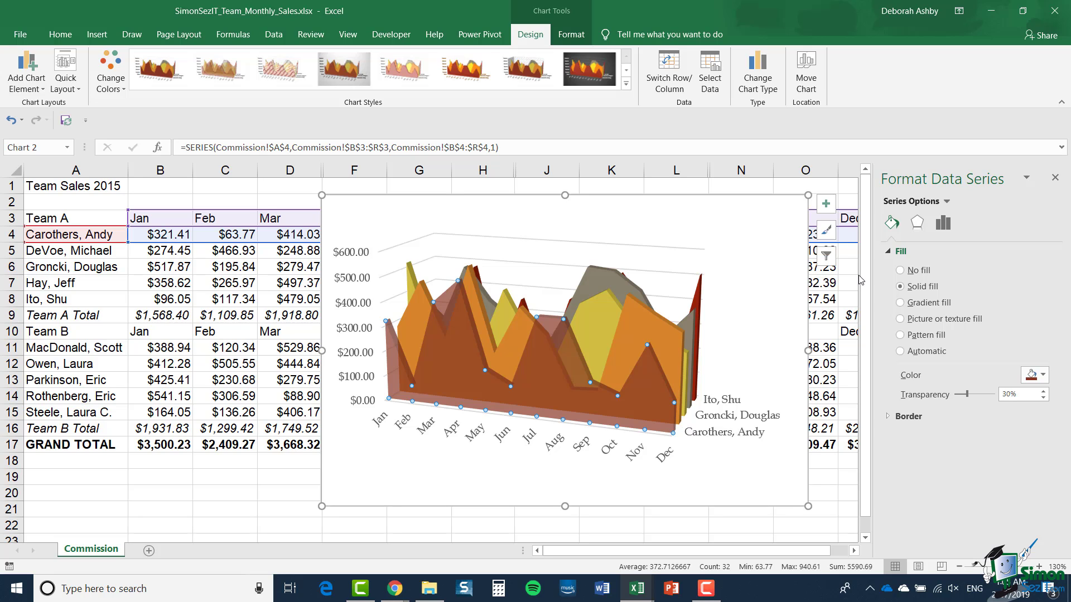
Change the whole chart to 3-D Stacked Area, with the value axis scaling to $2,000.00
{"action": "left_click", "coordinate": [1055, 177]}
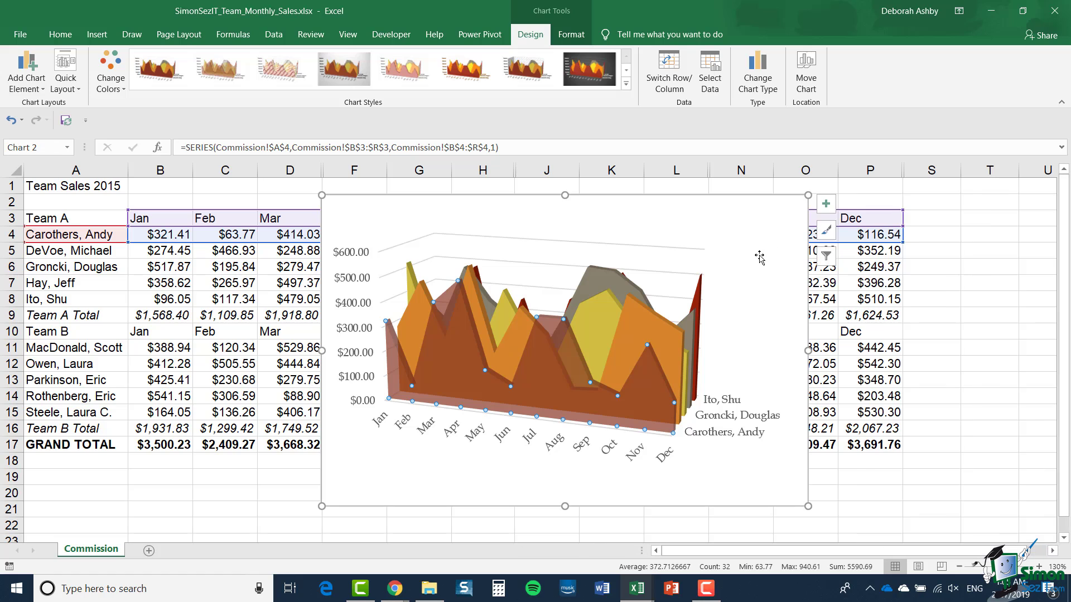
{"action": "left_click", "coordinate": [759, 255]}
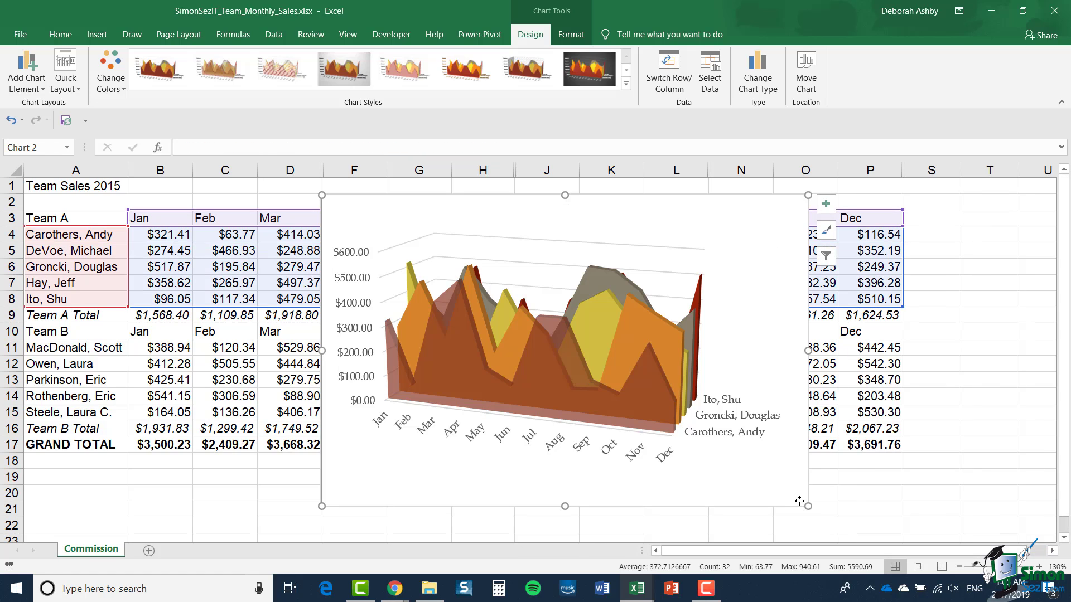
{"action": "left_click", "coordinate": [758, 72]}
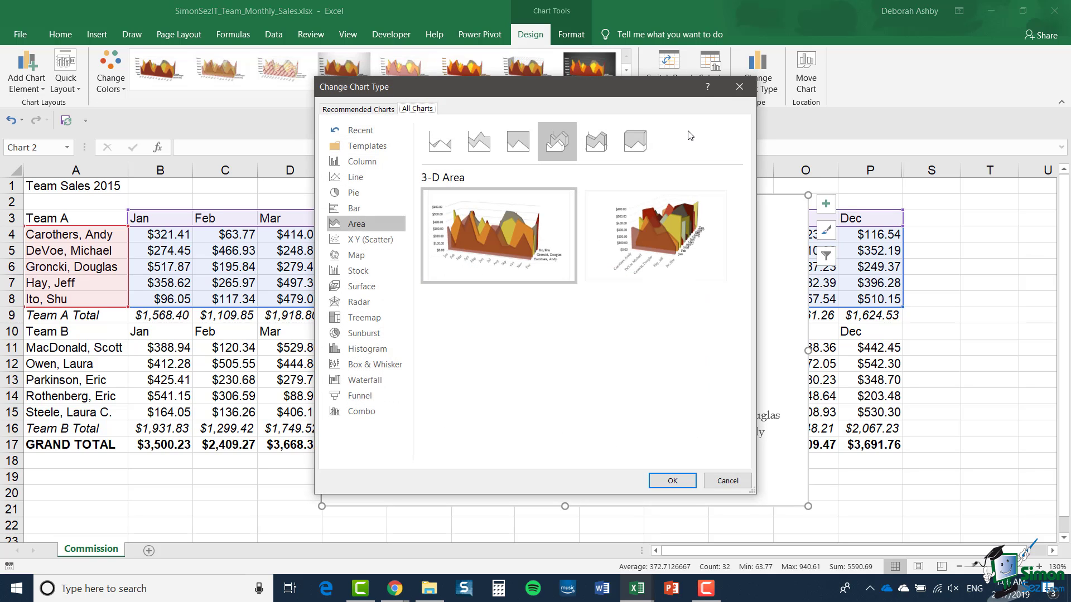
{"action": "left_click", "coordinate": [596, 144]}
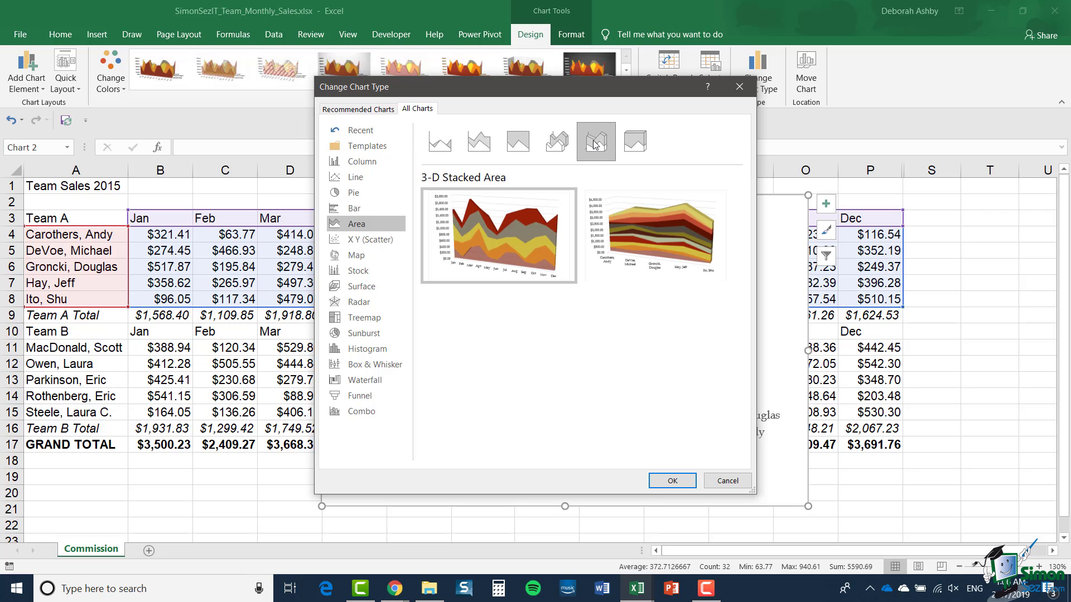
{"action": "left_click", "coordinate": [672, 480]}
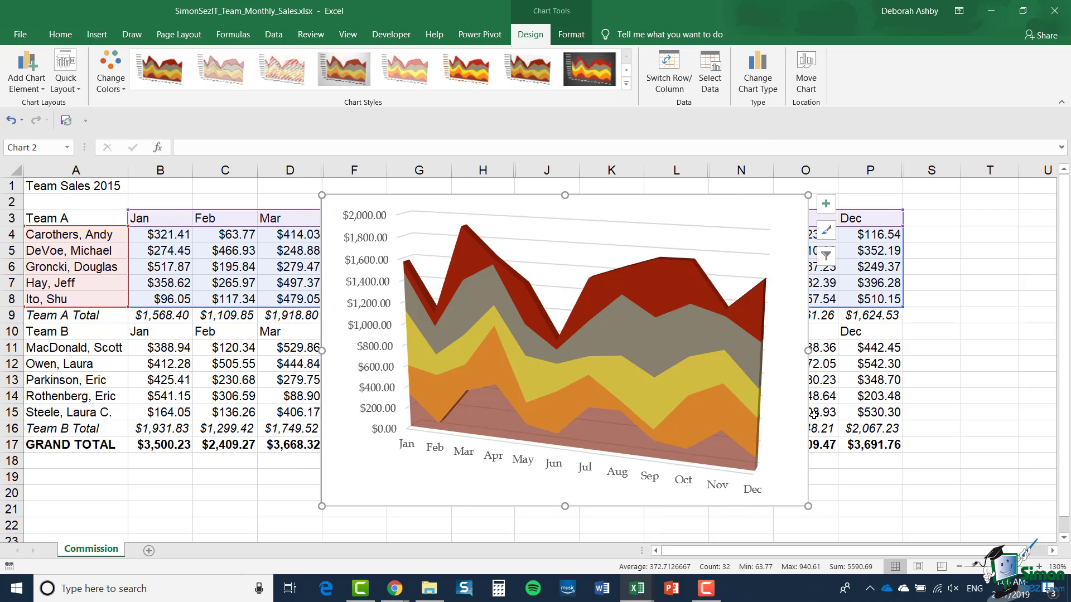